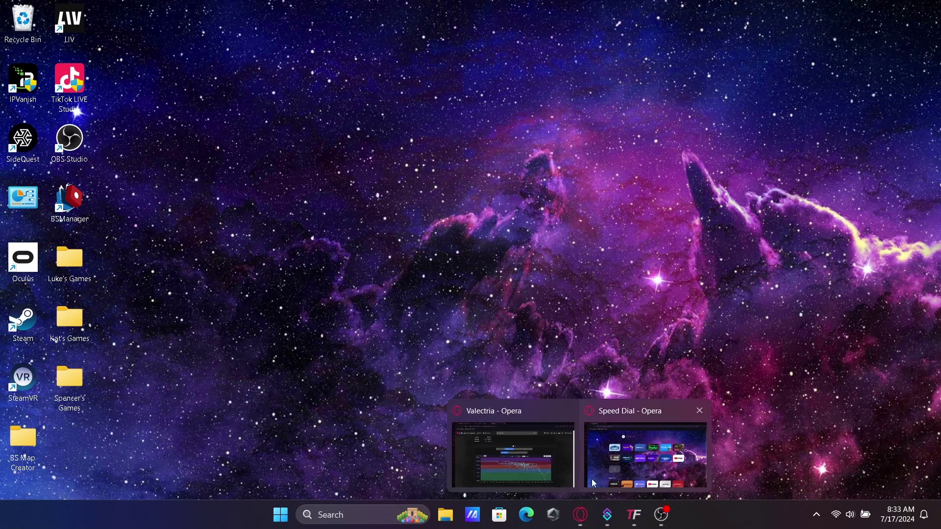
Step: Switch to the empty Opera window and open the streamer.bot website
{"action": "left_click", "coordinate": [606, 463]}
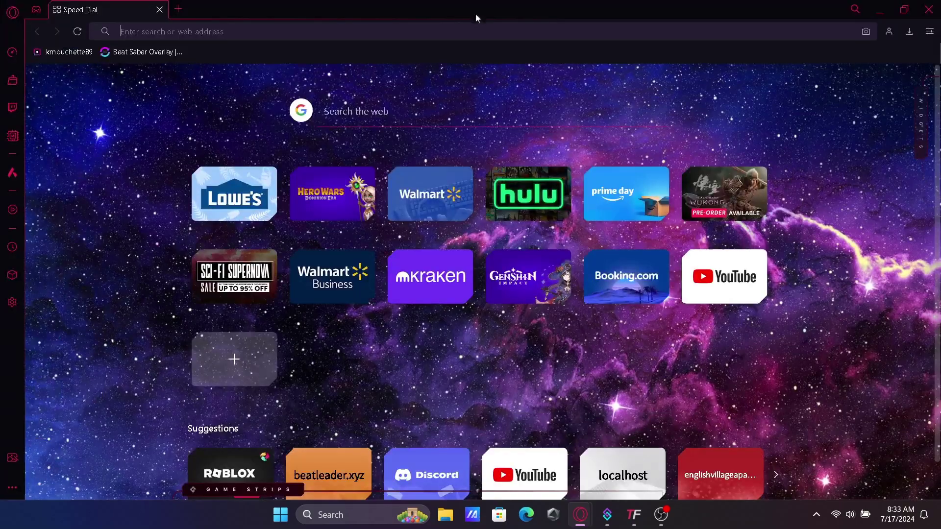
{"action": "left_click", "coordinate": [273, 31]}
{"action": "type", "text": "streamer."}
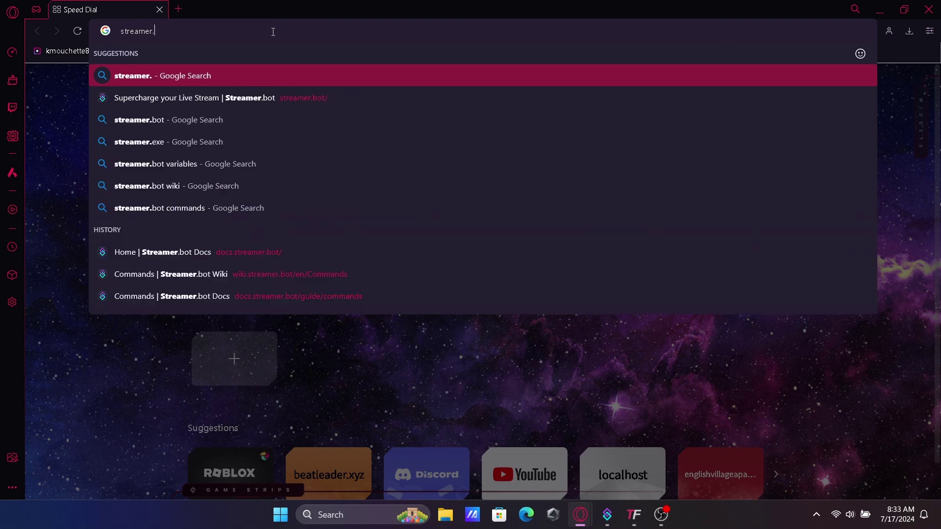
{"action": "type", "text": "bot"}
{"action": "key", "text": "Return"}
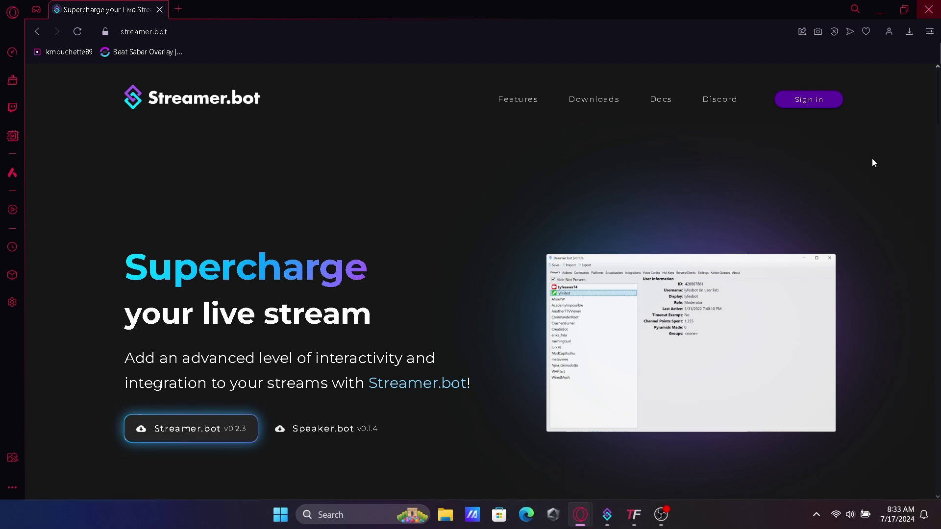
Step: View the Websocket Server settings in Streamer.bot and the matching Streamer.bot Connection settings in TikFinity
{"action": "left_click", "coordinate": [608, 514]}
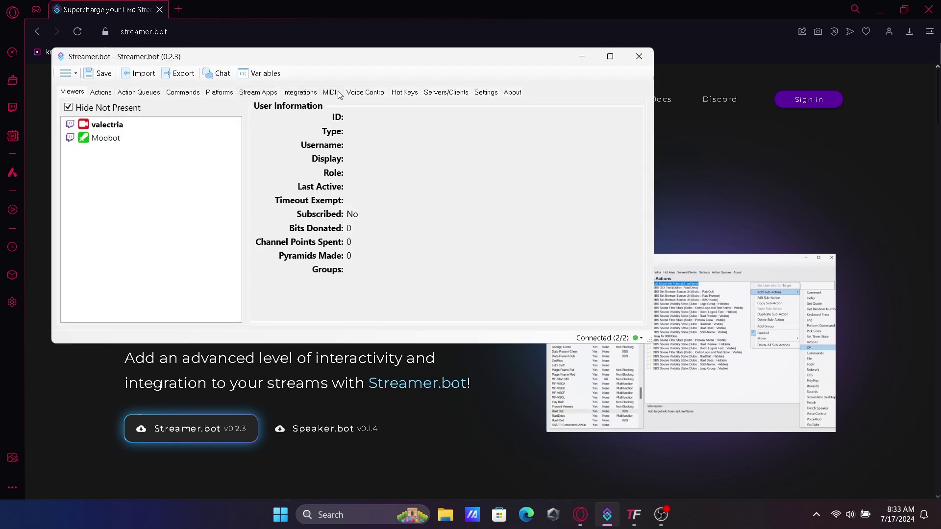
{"action": "left_click", "coordinate": [444, 93]}
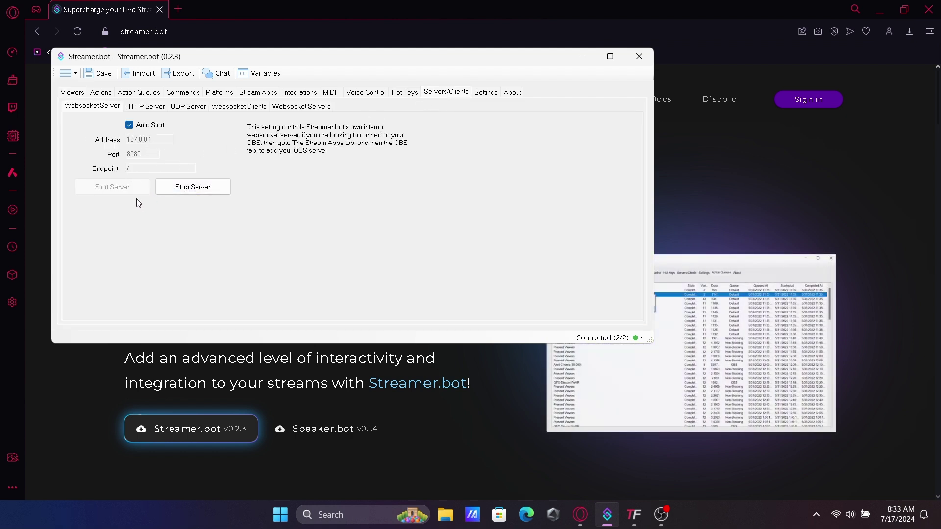
{"action": "left_click", "coordinate": [634, 514]}
{"action": "left_click", "coordinate": [69, 142]}
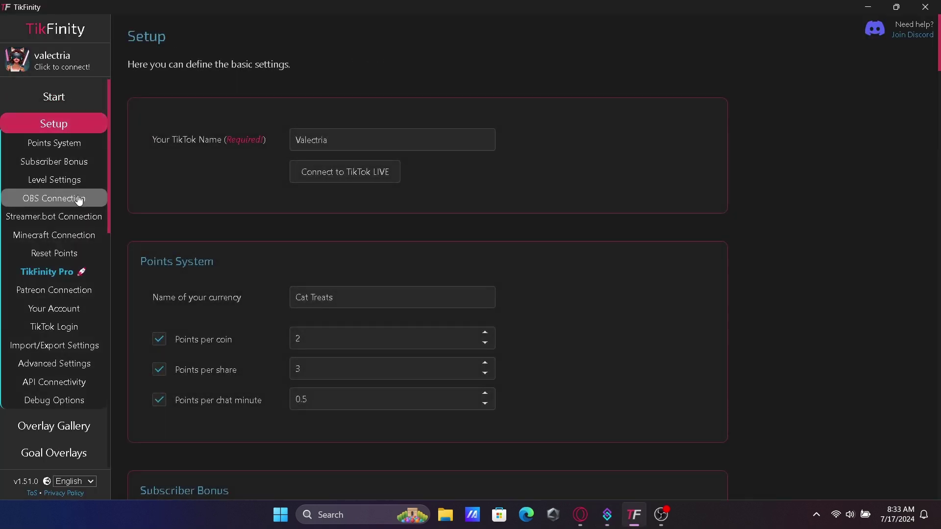
{"action": "left_click", "coordinate": [82, 223]}
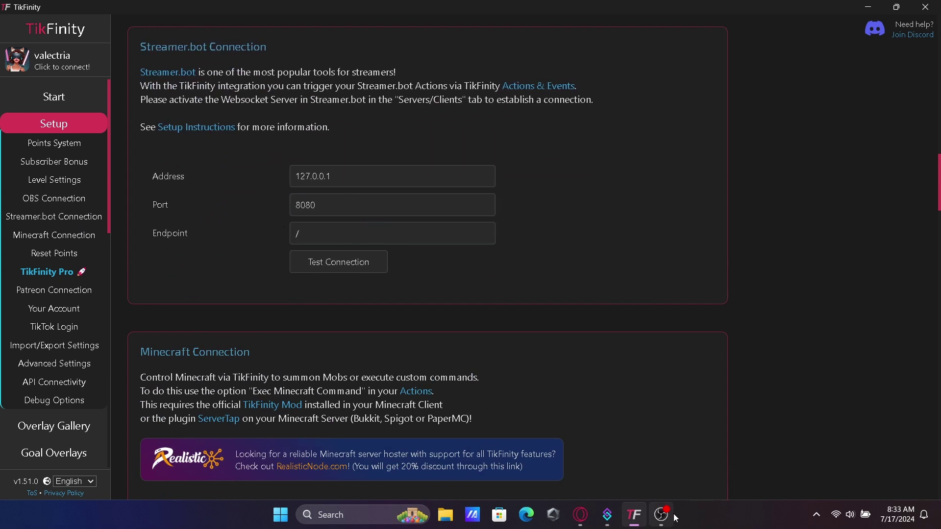
Step: Recheck Streamer.bot's Websocket Server settings, return to TikFinity and test its Streamer.bot connection
{"action": "left_click", "coordinate": [605, 523]}
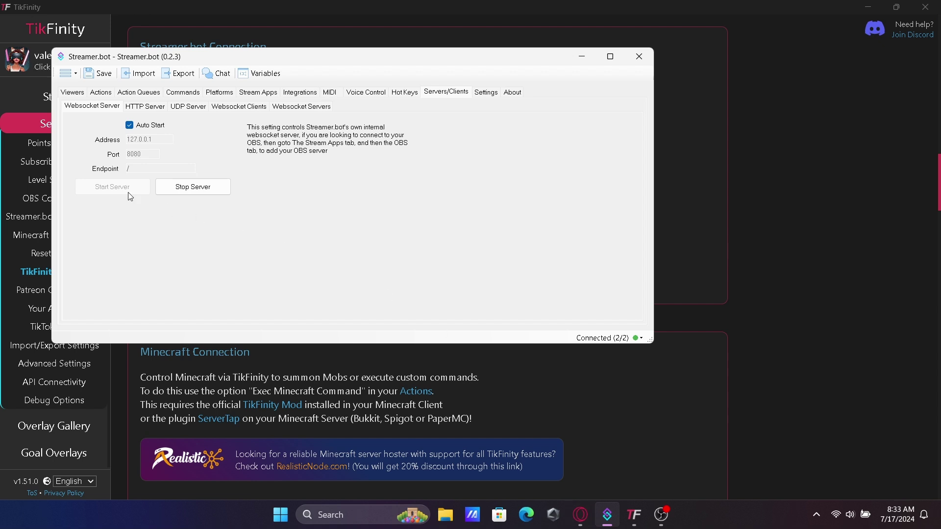
{"action": "left_click", "coordinate": [915, 320]}
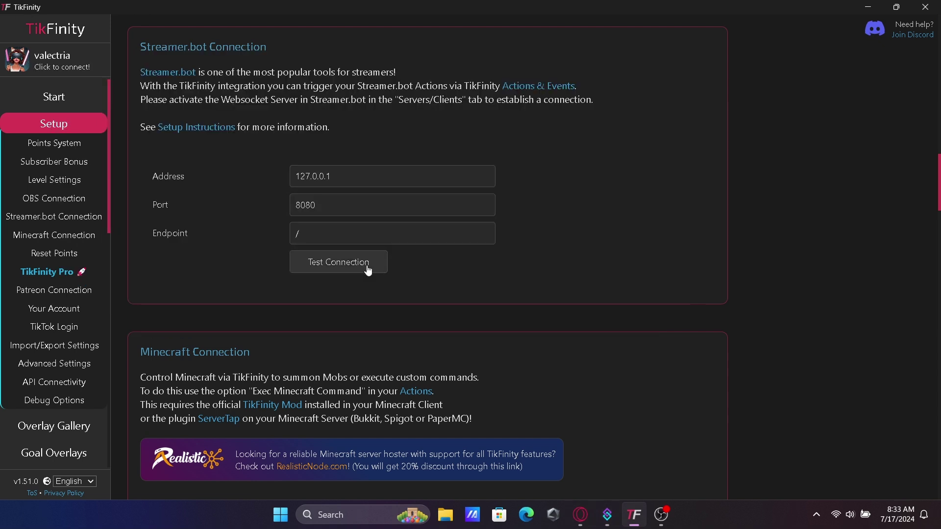
{"action": "left_click", "coordinate": [333, 267]}
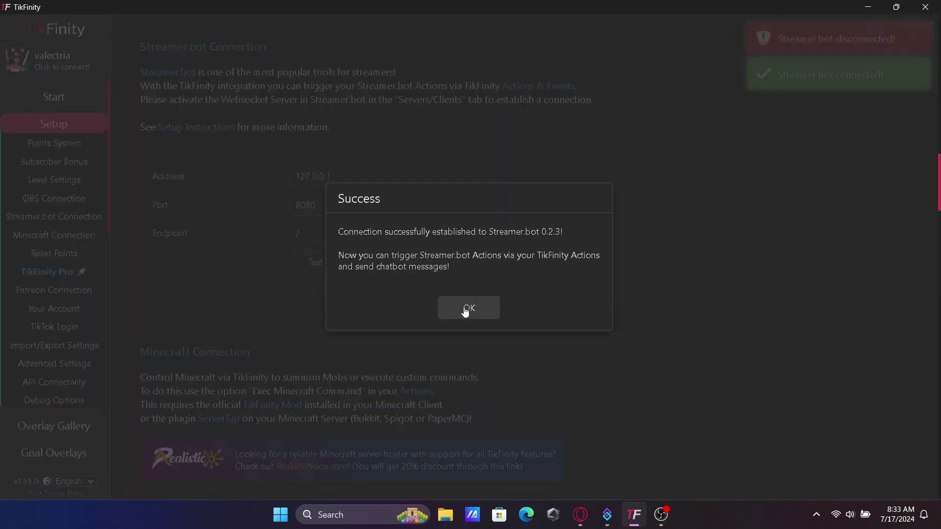
{"action": "left_click", "coordinate": [469, 307]}
Step: Switch to Streamer.bot and view the Twitch broadcaster and bot accounts
{"action": "left_click", "coordinate": [608, 515]}
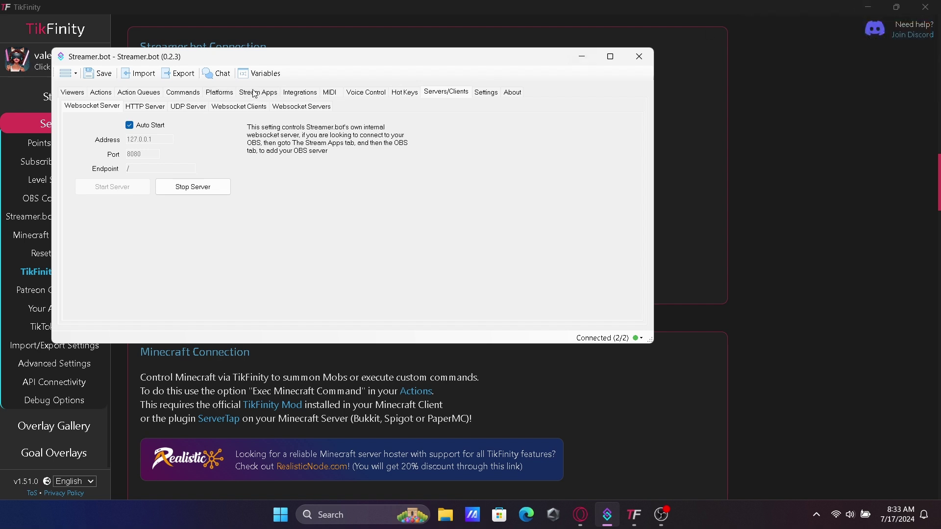
{"action": "left_click", "coordinate": [228, 94]}
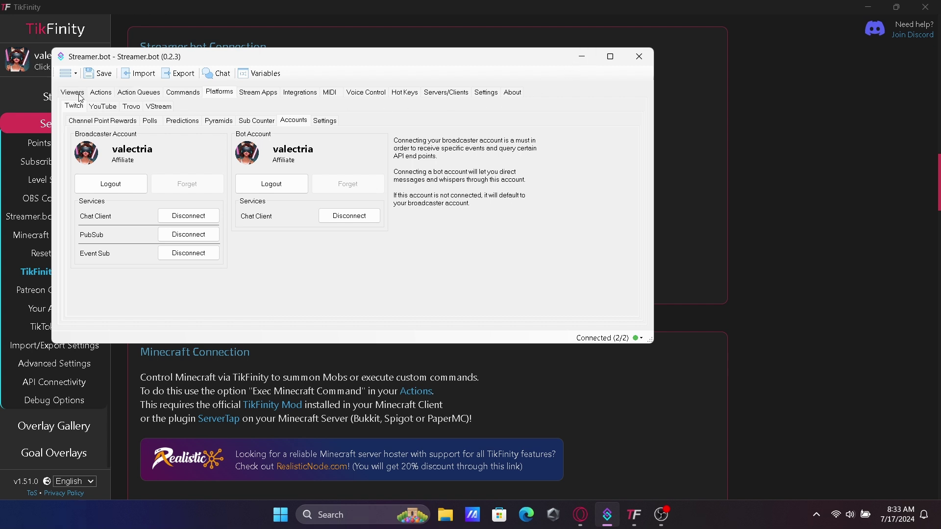
Step: Add a new action named "Chat" to the Streamer.bot actions
{"action": "left_click", "coordinate": [101, 93]}
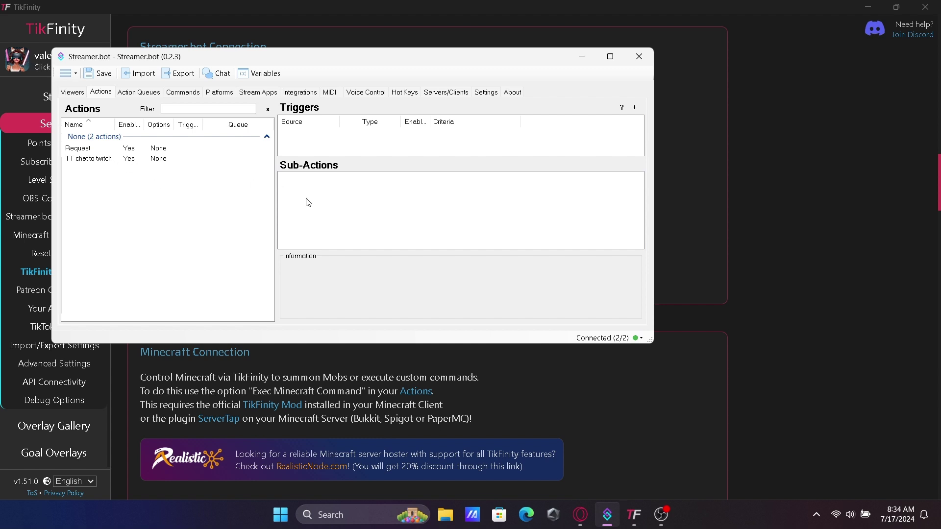
{"action": "right_click", "coordinate": [240, 205]}
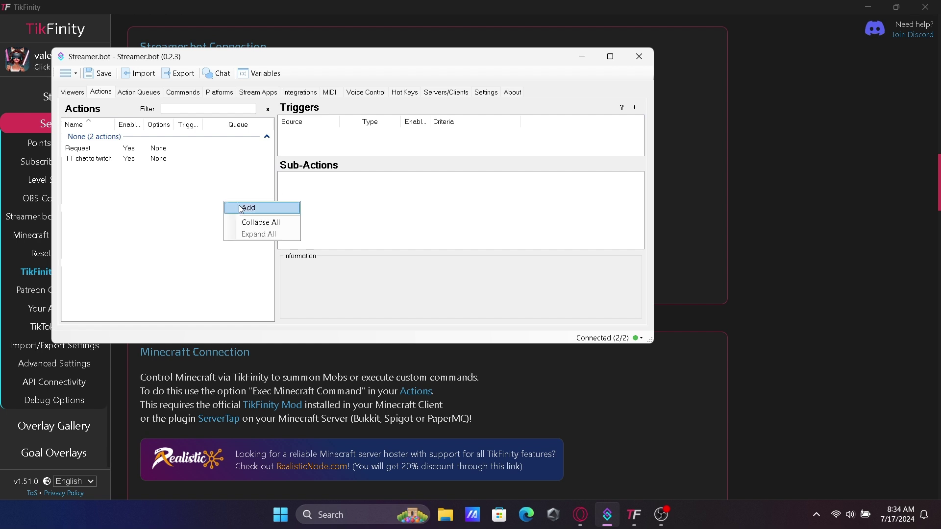
{"action": "left_click", "coordinate": [255, 208]}
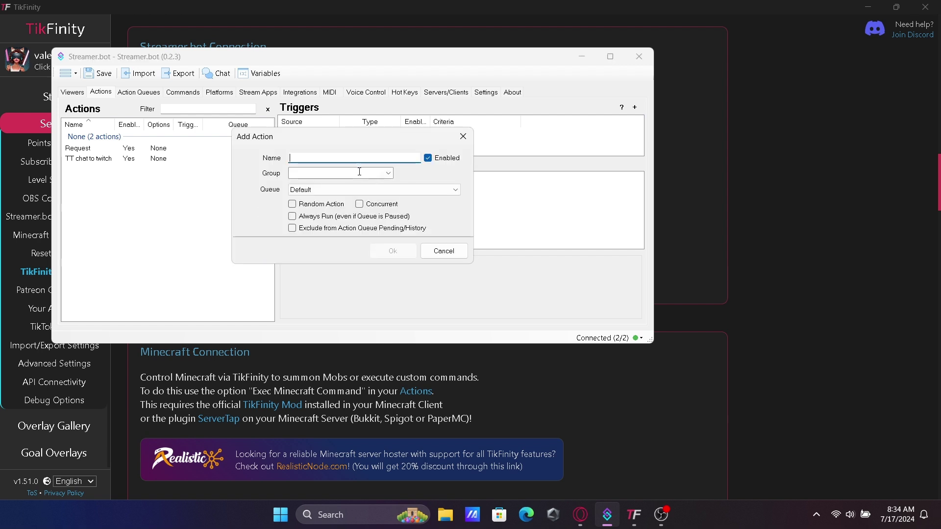
{"action": "type", "text": "Chat"}
{"action": "key", "text": "Return"}
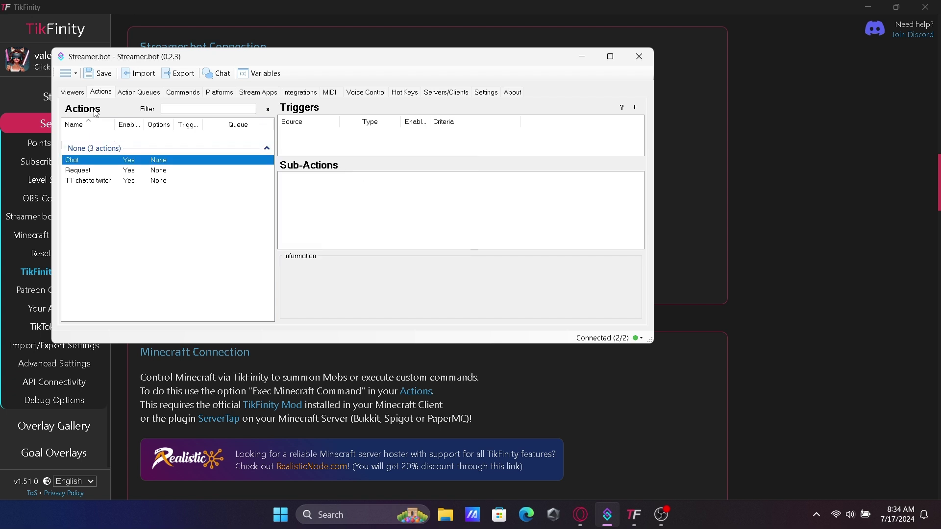
Step: Add a Twitch "Send Message to Channel" sub-action to the Chat action
{"action": "right_click", "coordinate": [418, 202]}
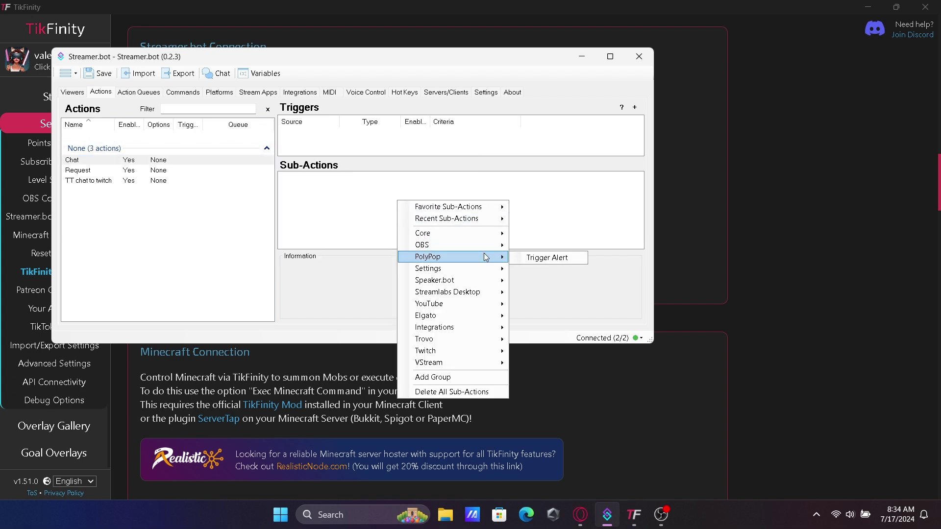
{"action": "mouse_move", "coordinate": [474, 350]}
{"action": "mouse_move", "coordinate": [567, 346]}
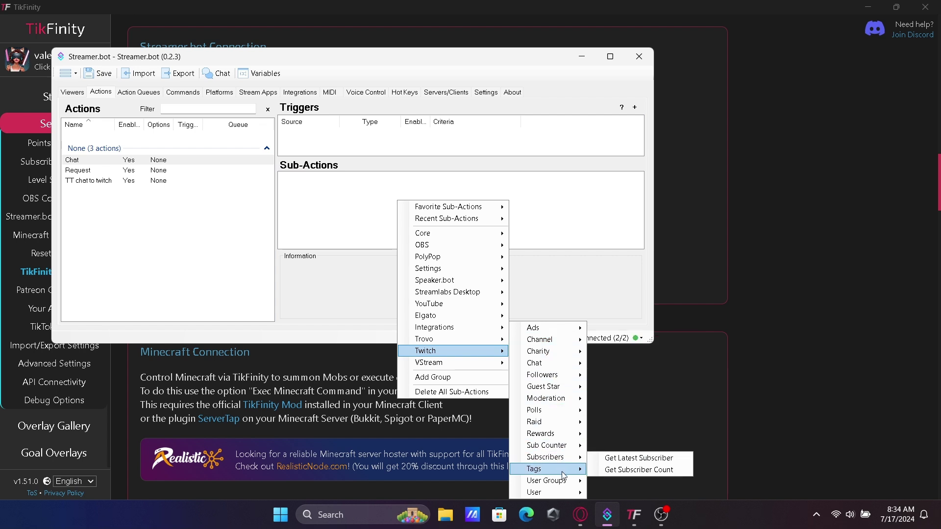
{"action": "mouse_move", "coordinate": [565, 473]}
{"action": "mouse_move", "coordinate": [558, 363]}
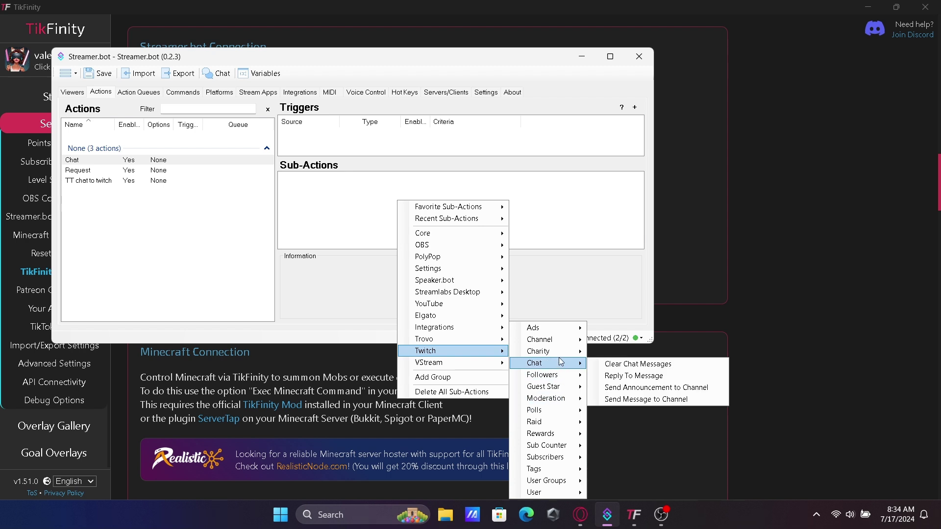
{"action": "left_click", "coordinate": [654, 405]}
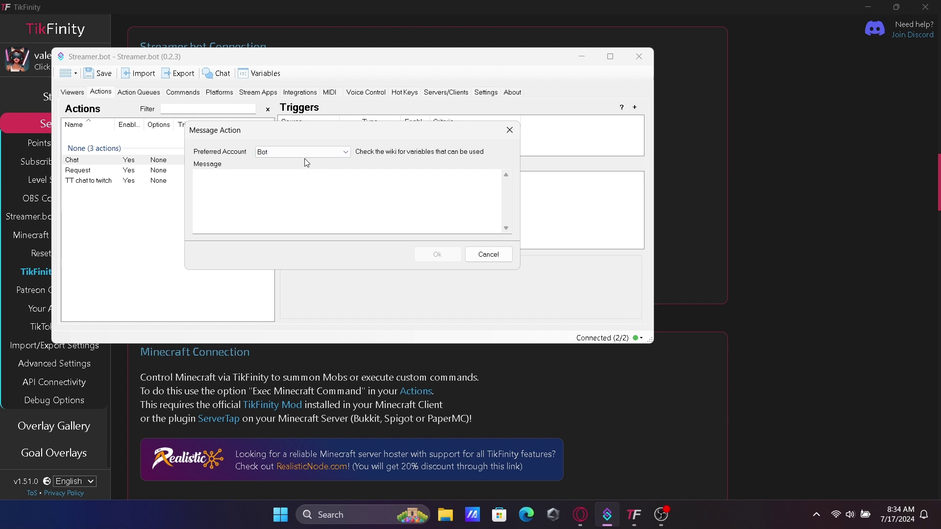
Step: Switch to Opera and review the placeholder parameters on TikFinity's Streamerbot Integration page
{"action": "left_click", "coordinate": [615, 365]}
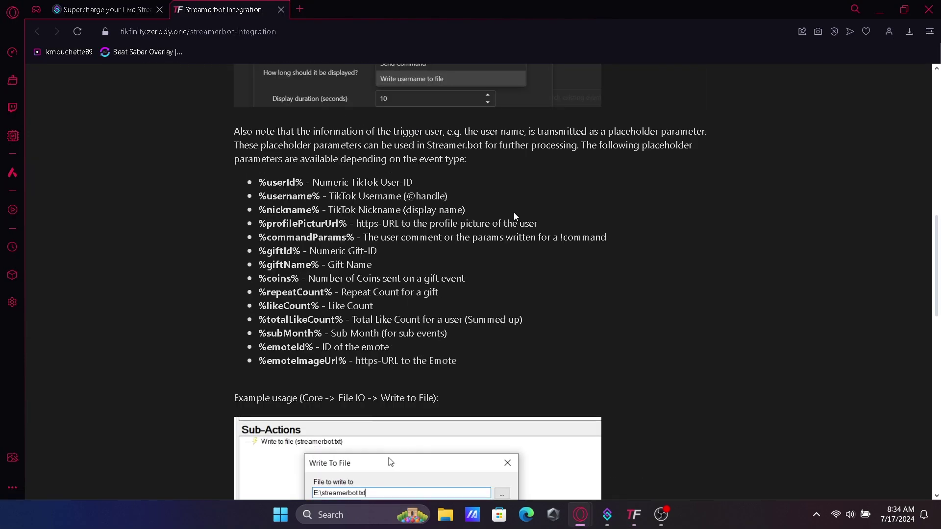
{"action": "left_click_drag", "start_coordinate": [244, 176], "coordinate": [448, 375]}
{"action": "left_click", "coordinate": [522, 320]}
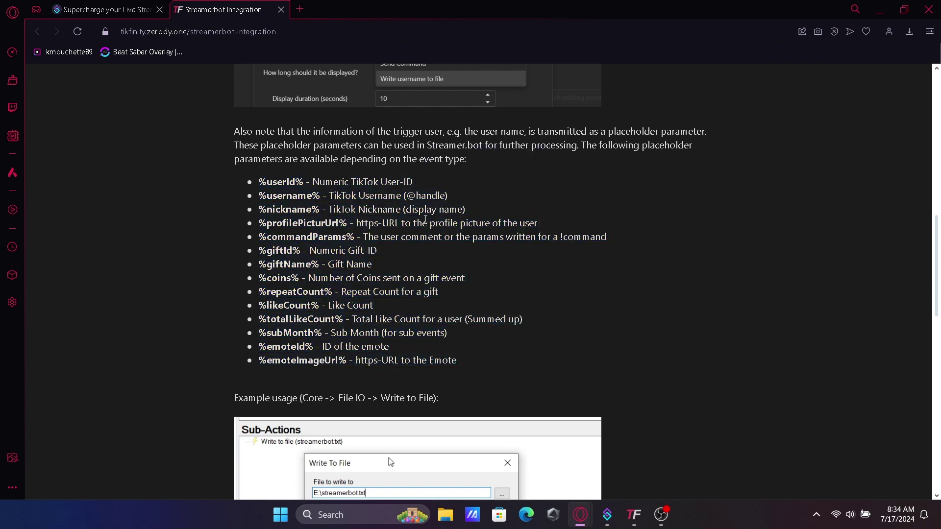
{"action": "mouse_move", "coordinate": [660, 526]}
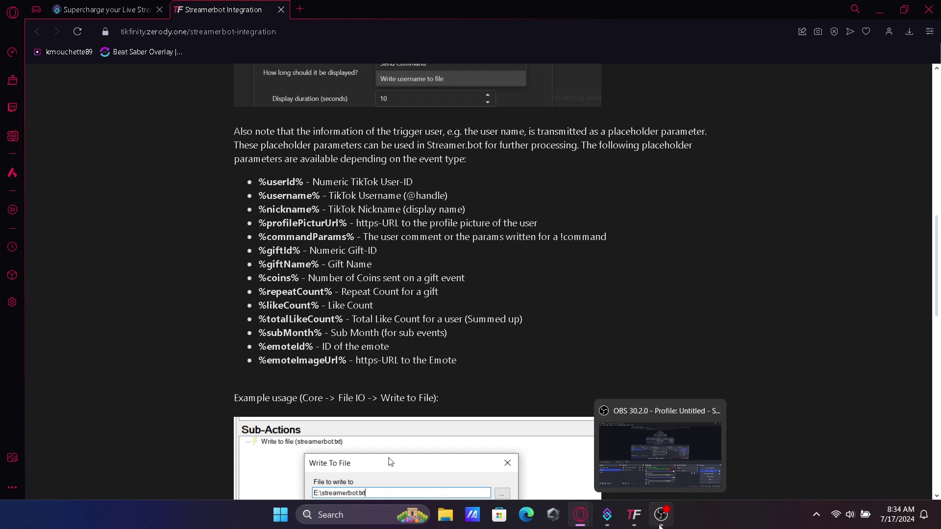
{"action": "mouse_move", "coordinate": [612, 519]}
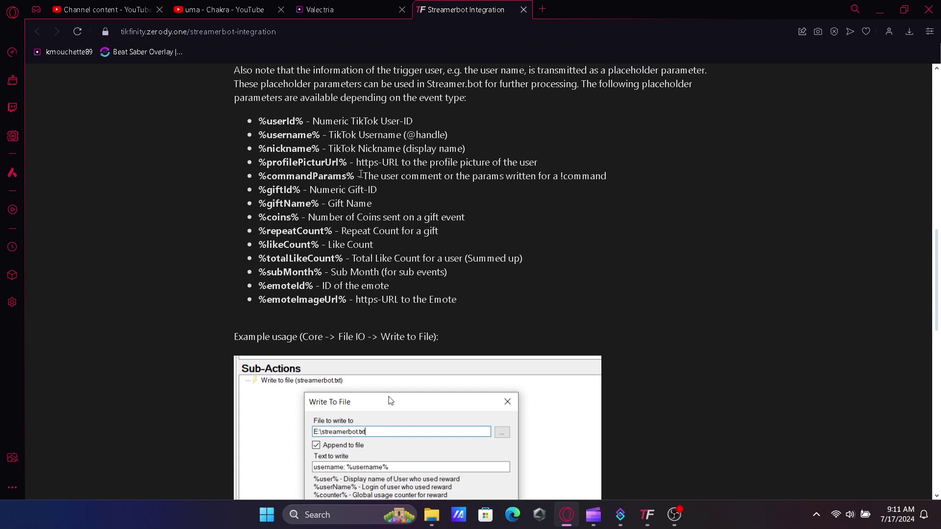
Step: Copy the %commandParams% placeholder from the integration page into Streamer.bot's message text so it reads "!%commandParams%-"
{"action": "left_click_drag", "start_coordinate": [358, 178], "coordinate": [258, 178]}
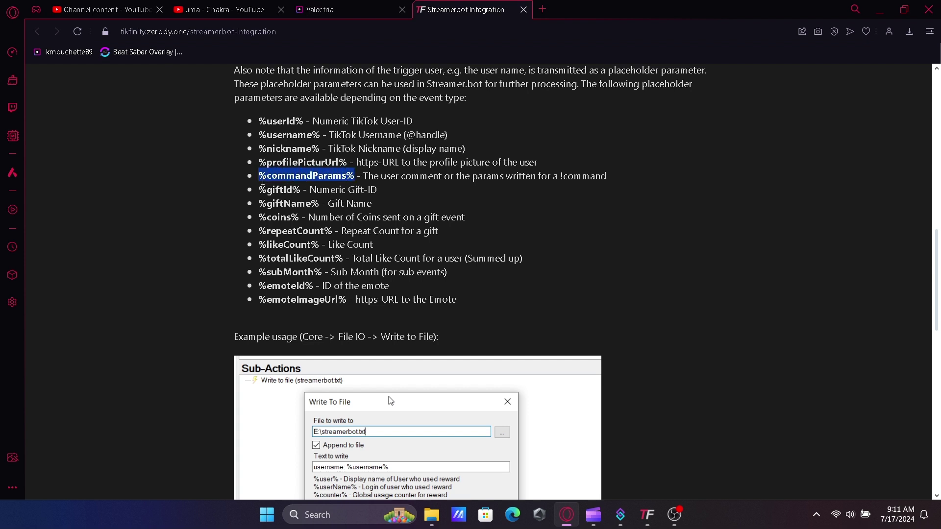
{"action": "key", "text": "ctrl+c"}
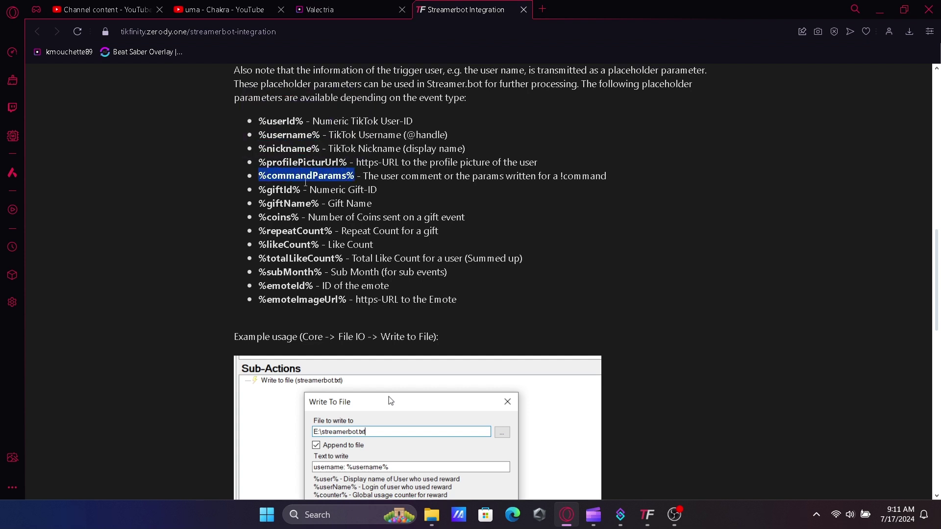
{"action": "left_click", "coordinate": [620, 518]}
{"action": "key", "text": "ctrl+v"}
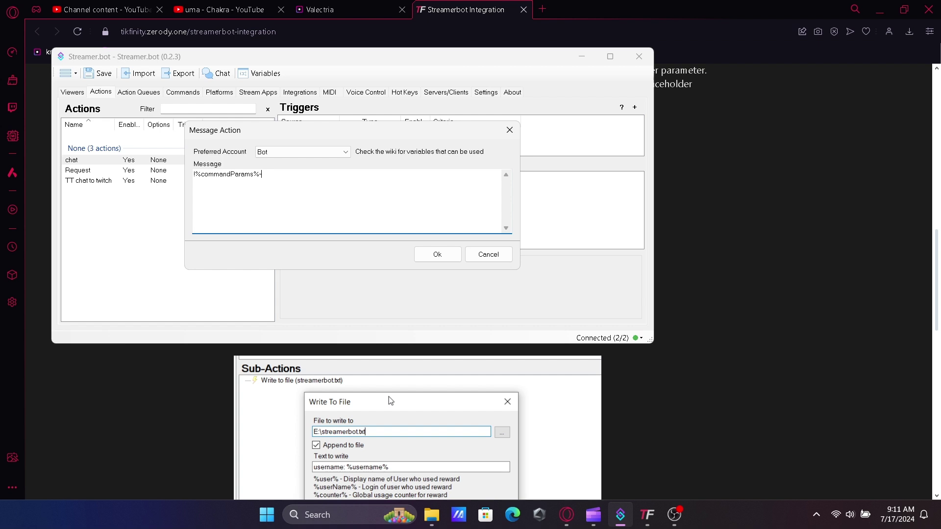
Step: Copy the %nickname% placeholder from the integration page and append it to the message text in Streamer.bot
{"action": "left_click", "coordinate": [777, 275]}
{"action": "left_click_drag", "start_coordinate": [319, 153], "coordinate": [259, 149]}
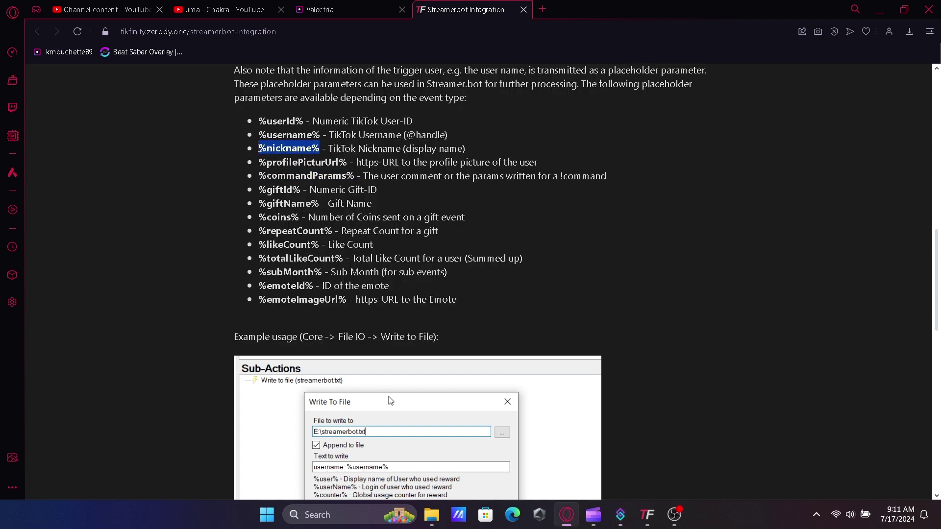
{"action": "left_click", "coordinate": [629, 516]}
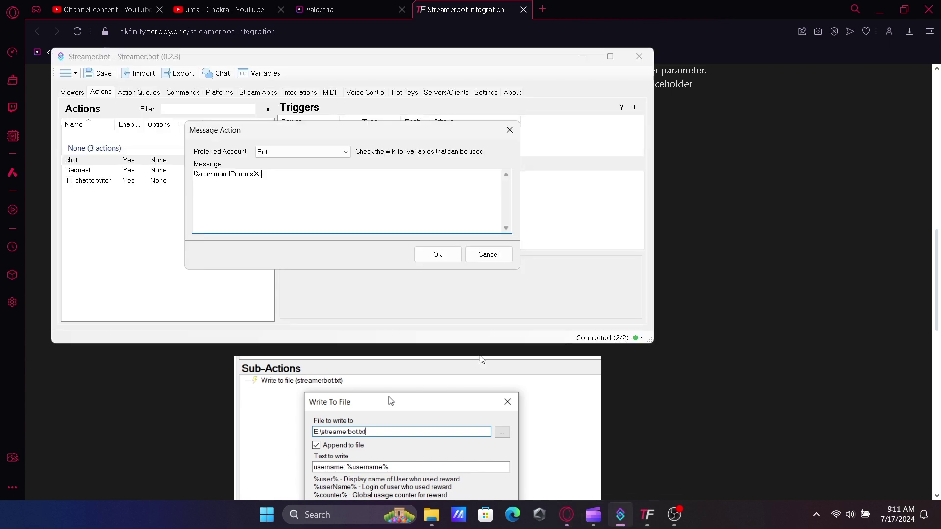
{"action": "key", "text": "ctrl+v"}
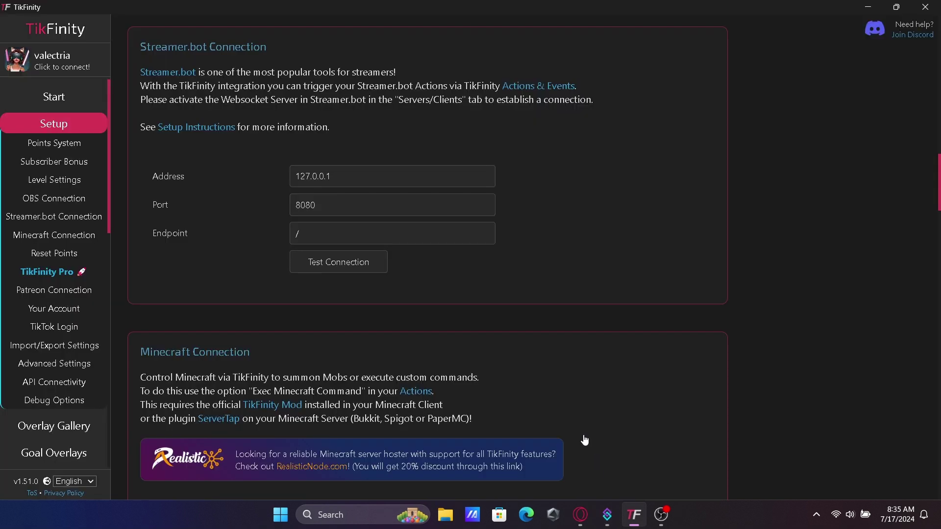
Step: Open the existing chat action in TikFinity's Actions & Events for editing and keep "TT chat to twitch" as its Streamer.bot action
{"action": "scroll", "coordinate": [83, 275], "scroll_direction": "down", "scroll_amount": 5}
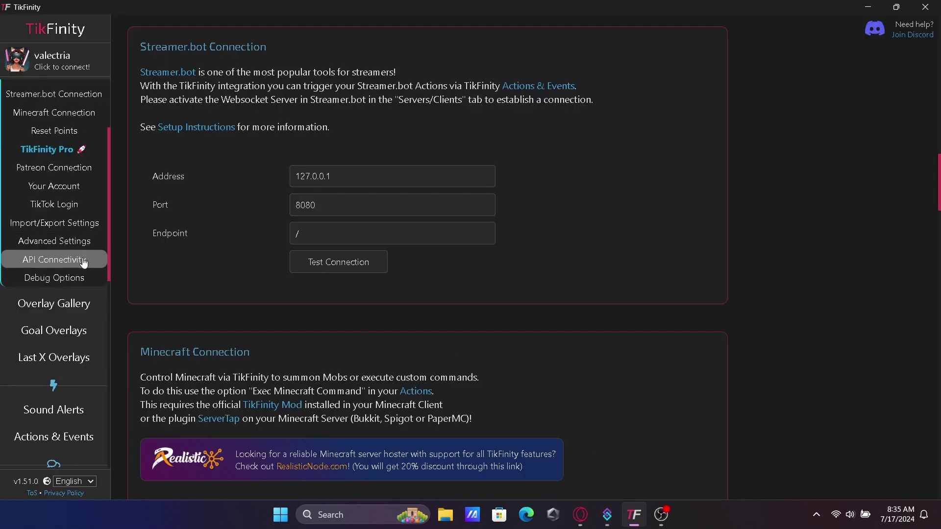
{"action": "left_click", "coordinate": [71, 373]}
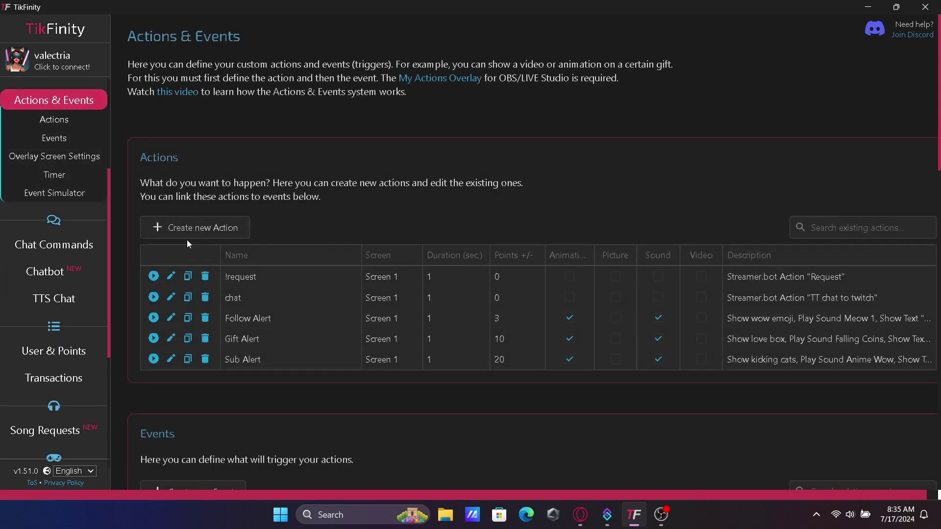
{"action": "left_click", "coordinate": [170, 298]}
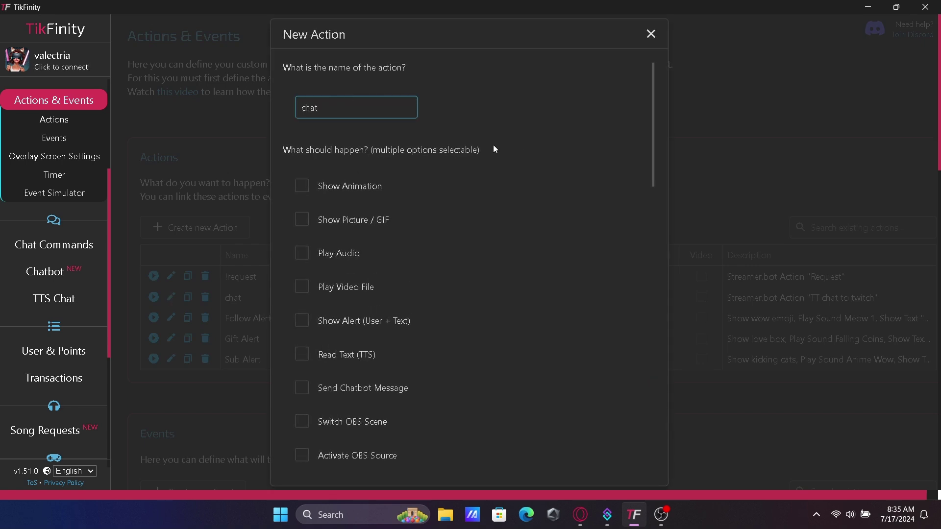
{"action": "scroll", "coordinate": [501, 169], "scroll_direction": "down", "scroll_amount": 7}
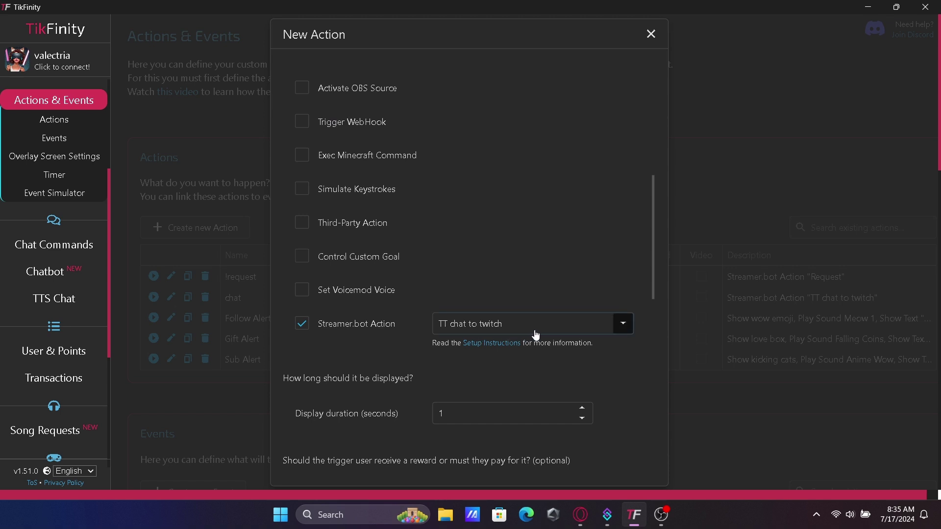
{"action": "left_click", "coordinate": [579, 331]}
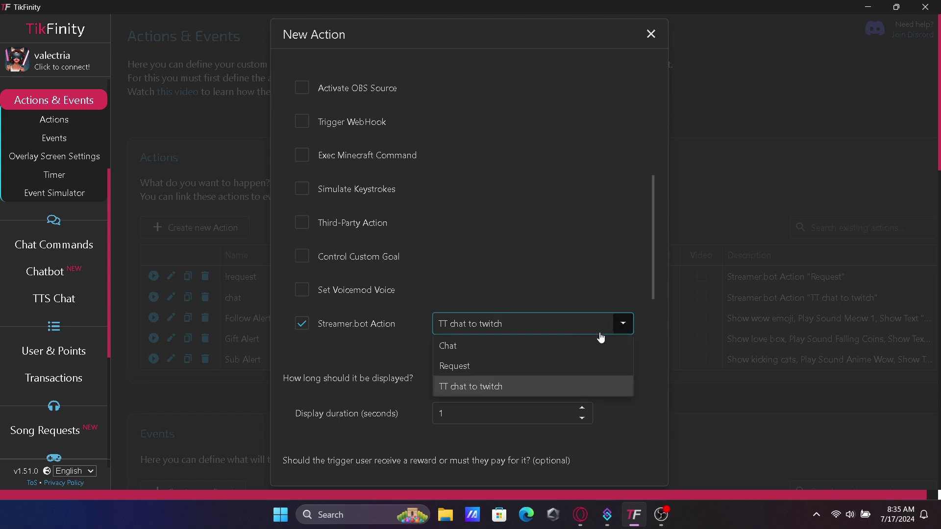
{"action": "left_click", "coordinate": [572, 328]}
Step: Review the chat action's duration, points and overlay settings, then save the action
{"action": "scroll", "coordinate": [594, 340], "scroll_direction": "down", "scroll_amount": 3}
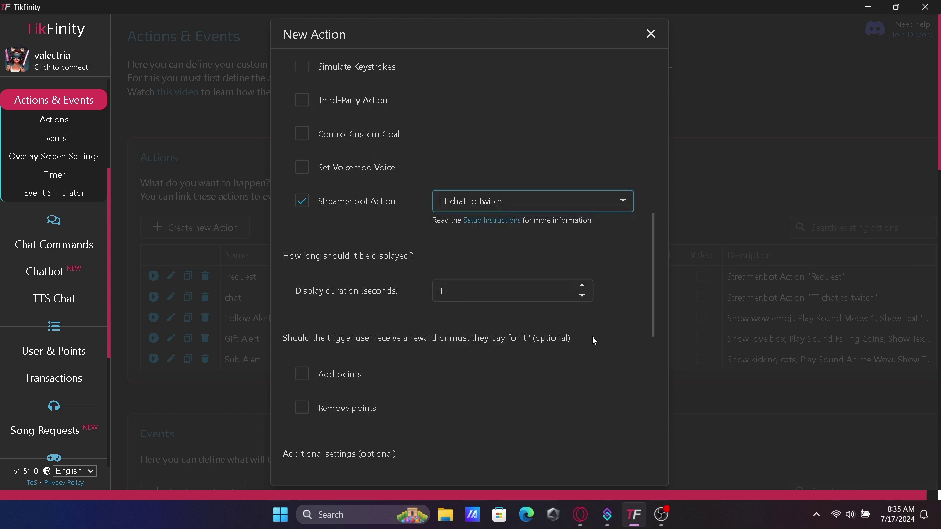
{"action": "scroll", "coordinate": [558, 332], "scroll_direction": "down", "scroll_amount": 2}
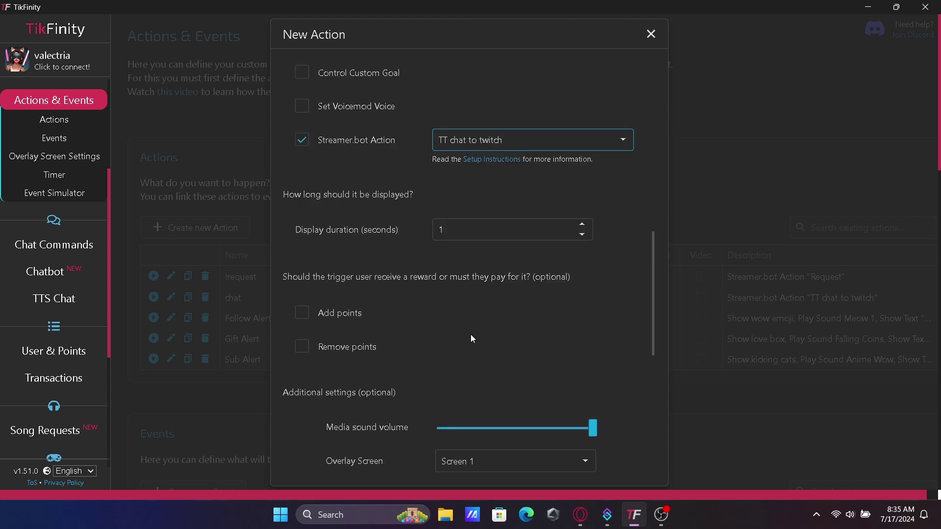
{"action": "scroll", "coordinate": [474, 335], "scroll_direction": "down", "scroll_amount": 6}
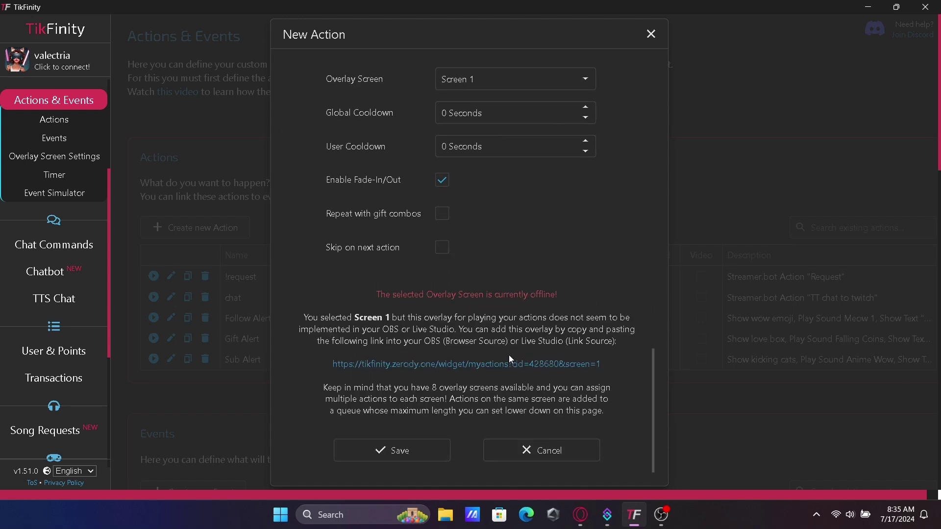
{"action": "left_click", "coordinate": [428, 453]}
Step: Set up the event for Everyone, triggered by Chat (any comment) and running the chat action, and save it
{"action": "scroll", "coordinate": [364, 331], "scroll_direction": "down", "scroll_amount": 3}
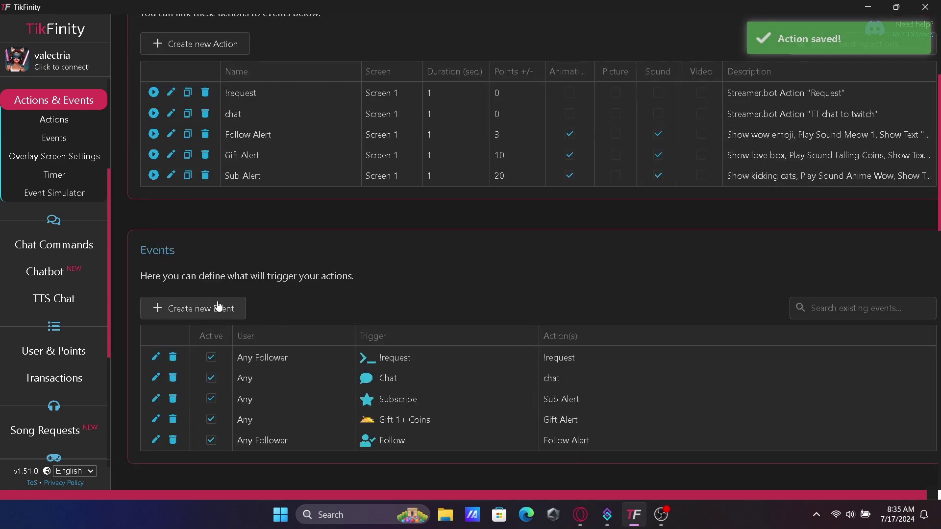
{"action": "left_click", "coordinate": [224, 311]}
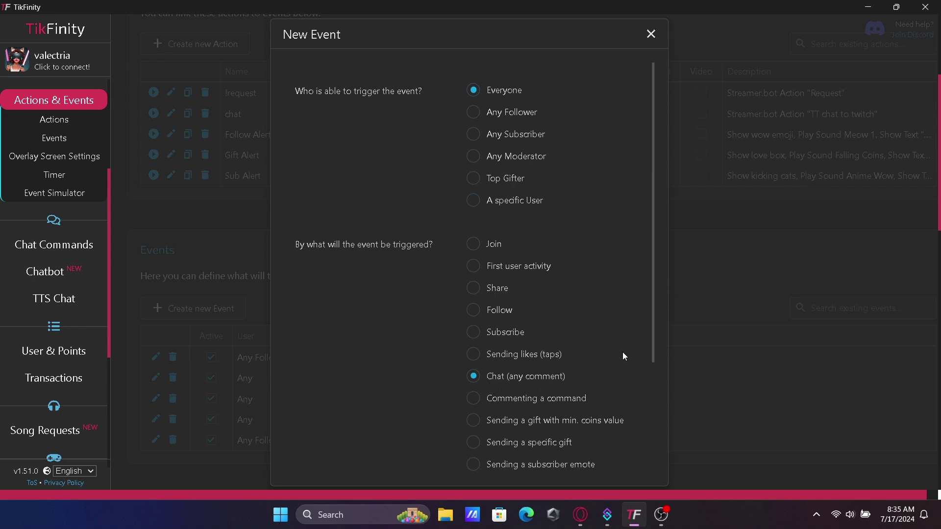
{"action": "scroll", "coordinate": [623, 352], "scroll_direction": "down", "scroll_amount": 3}
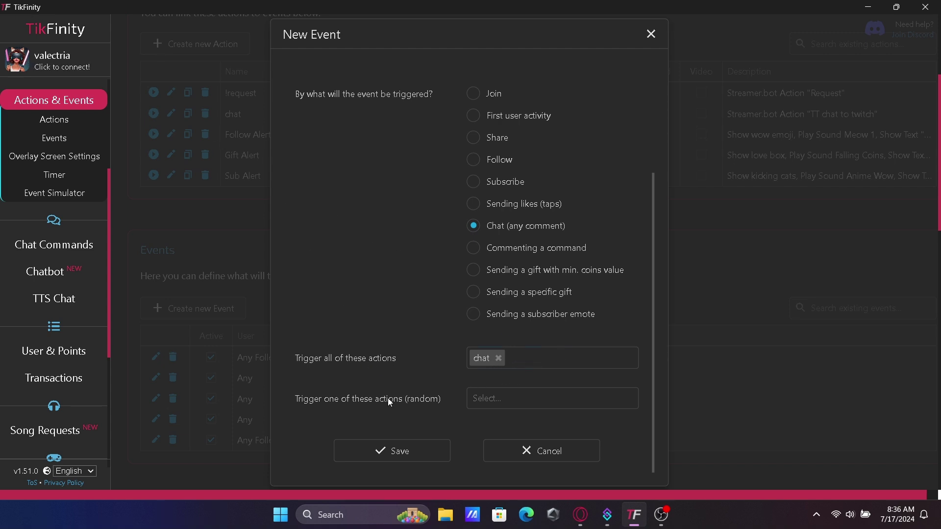
{"action": "left_click", "coordinate": [390, 450]}
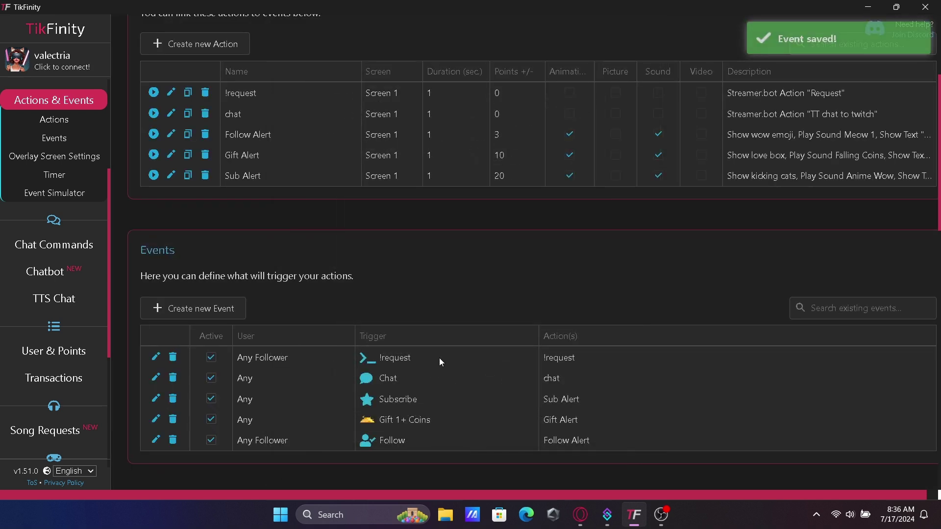
{"action": "scroll", "coordinate": [455, 357], "scroll_direction": "down", "scroll_amount": 1}
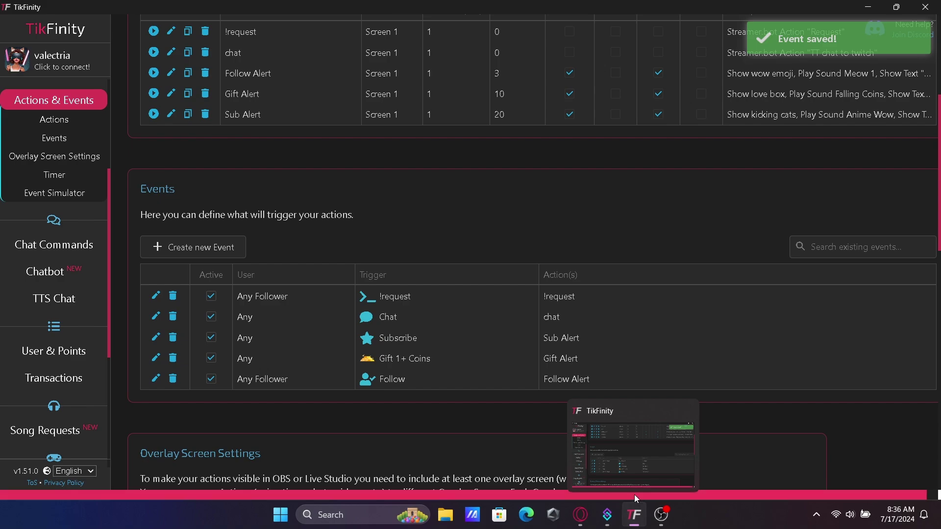
{"action": "mouse_move", "coordinate": [647, 518]}
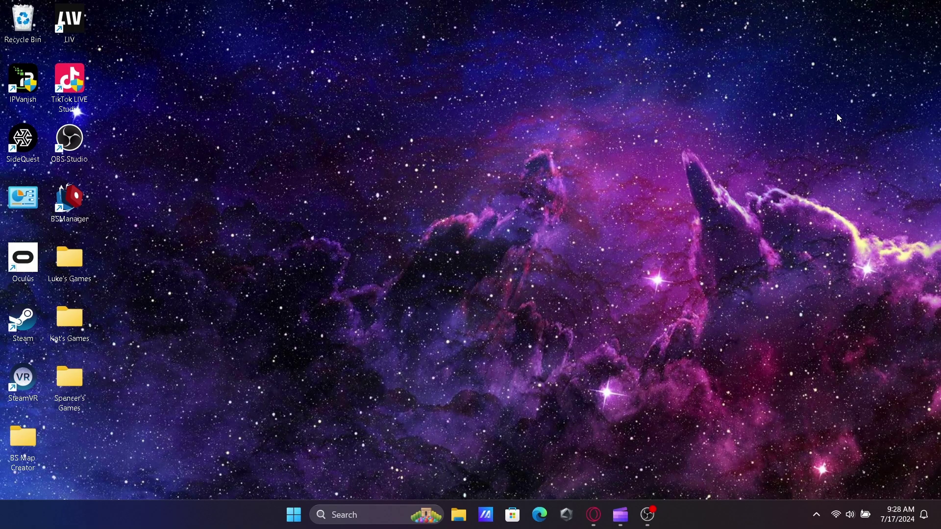